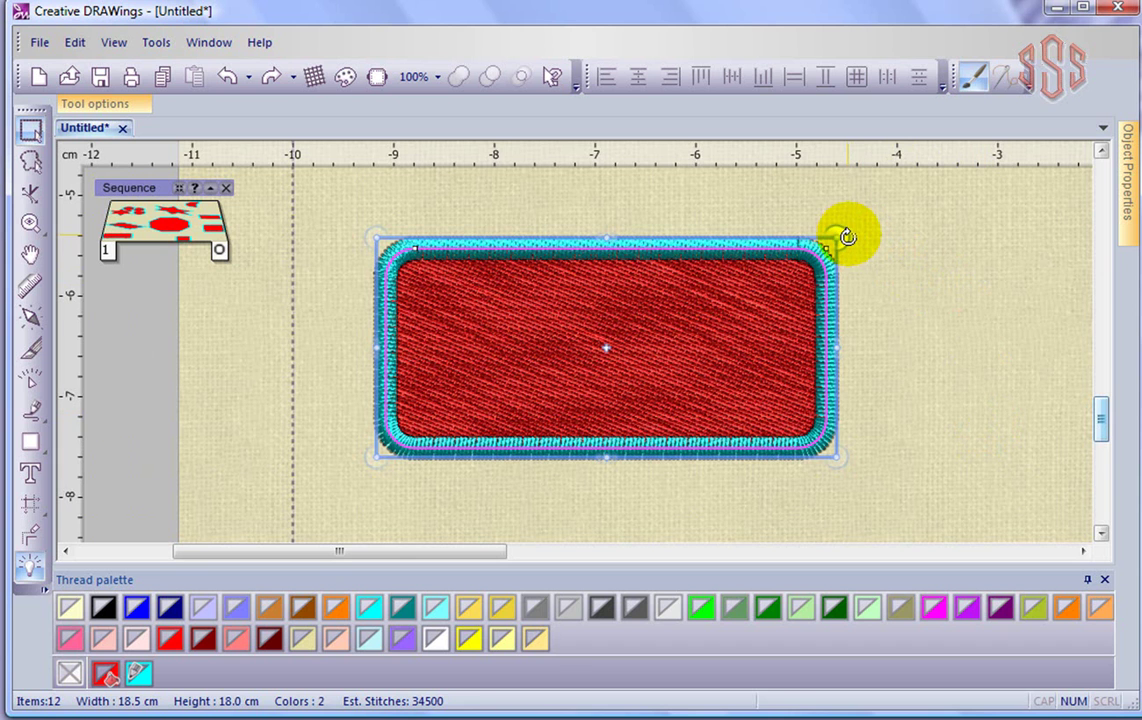
Rotate the rounded rectangle about 45 degrees around its centre and deselect it
{"action": "left_click", "coordinate": [852, 248]}
{"action": "left_click_drag", "start_coordinate": [852, 248], "coordinate": [560, 458]}
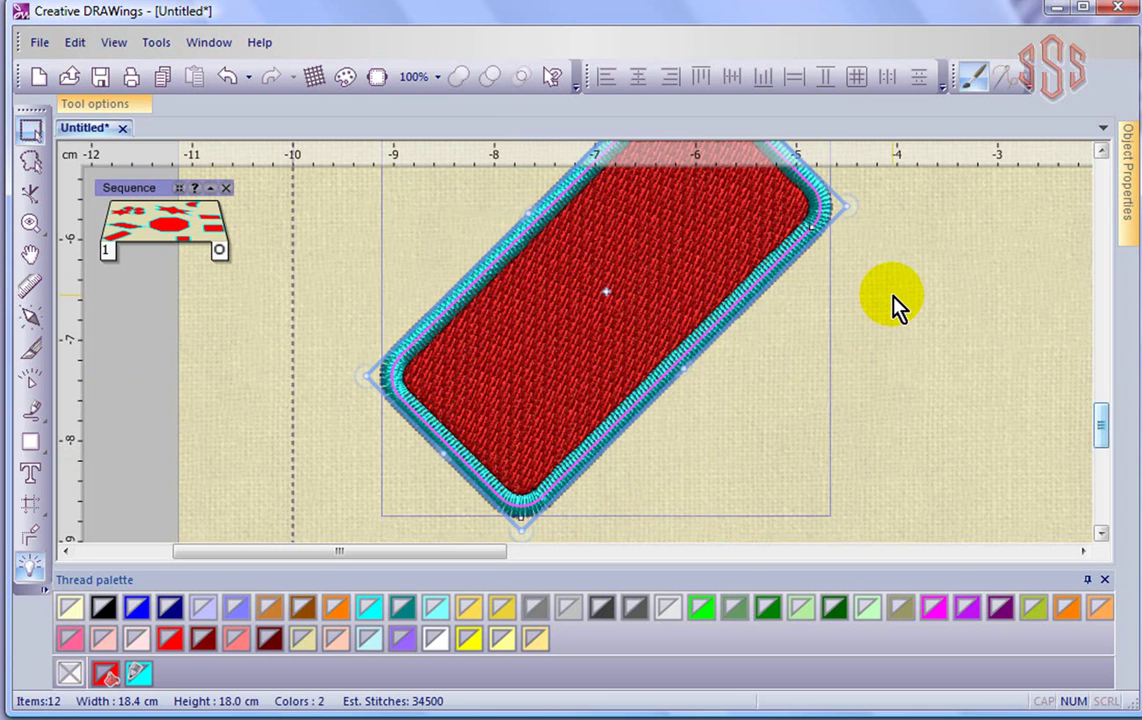
{"action": "left_click", "coordinate": [935, 368]}
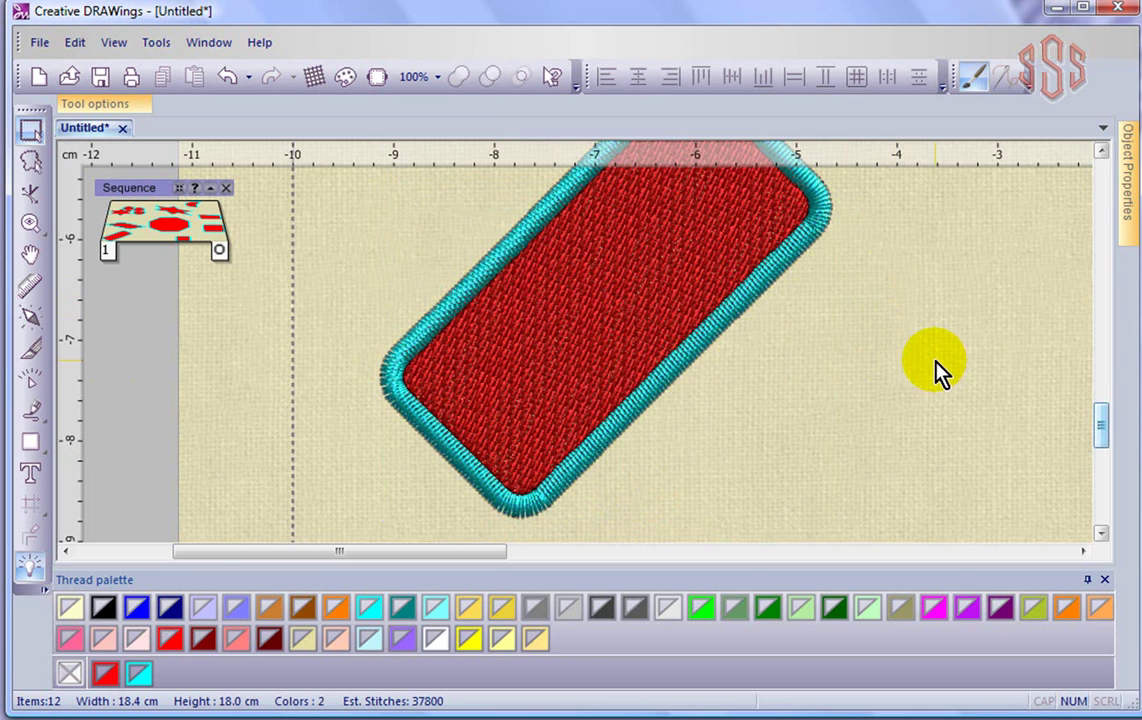
Draw a rounded square about 25.5 by 25.5 mm to the lower right of the tilted rectangle
{"action": "scroll", "coordinate": [935, 361], "scroll_direction": "down", "scroll_amount": 1}
{"action": "scroll", "coordinate": [935, 368], "scroll_direction": "down", "scroll_amount": 1}
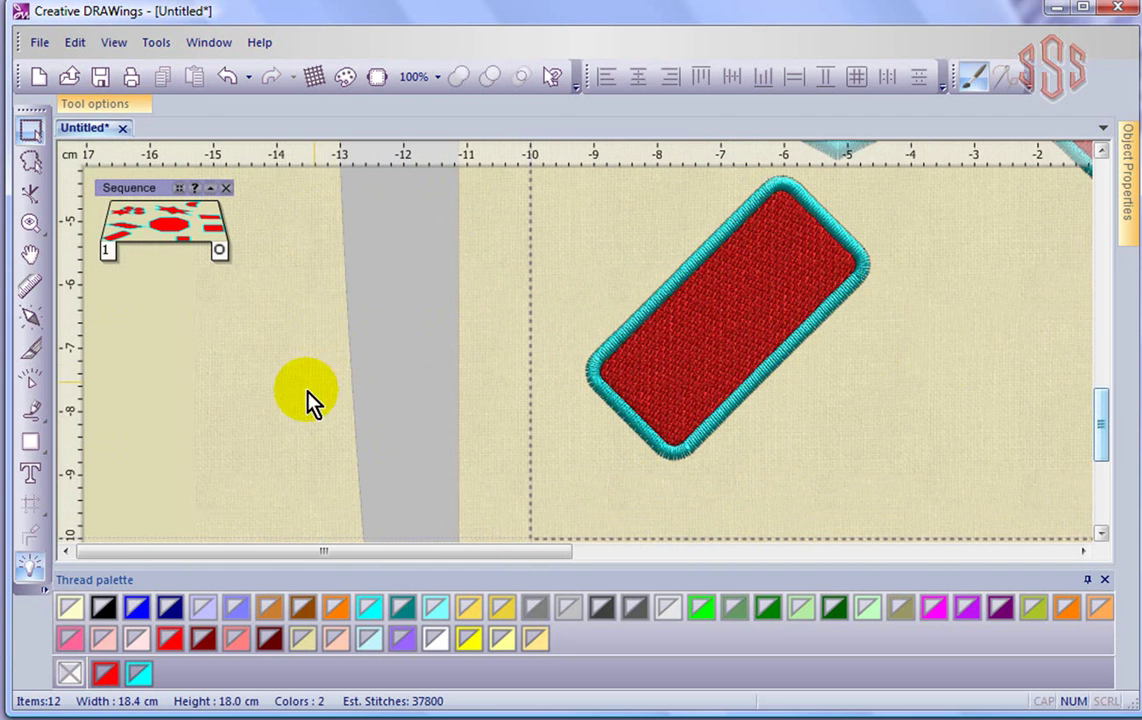
{"action": "left_click", "coordinate": [32, 444]}
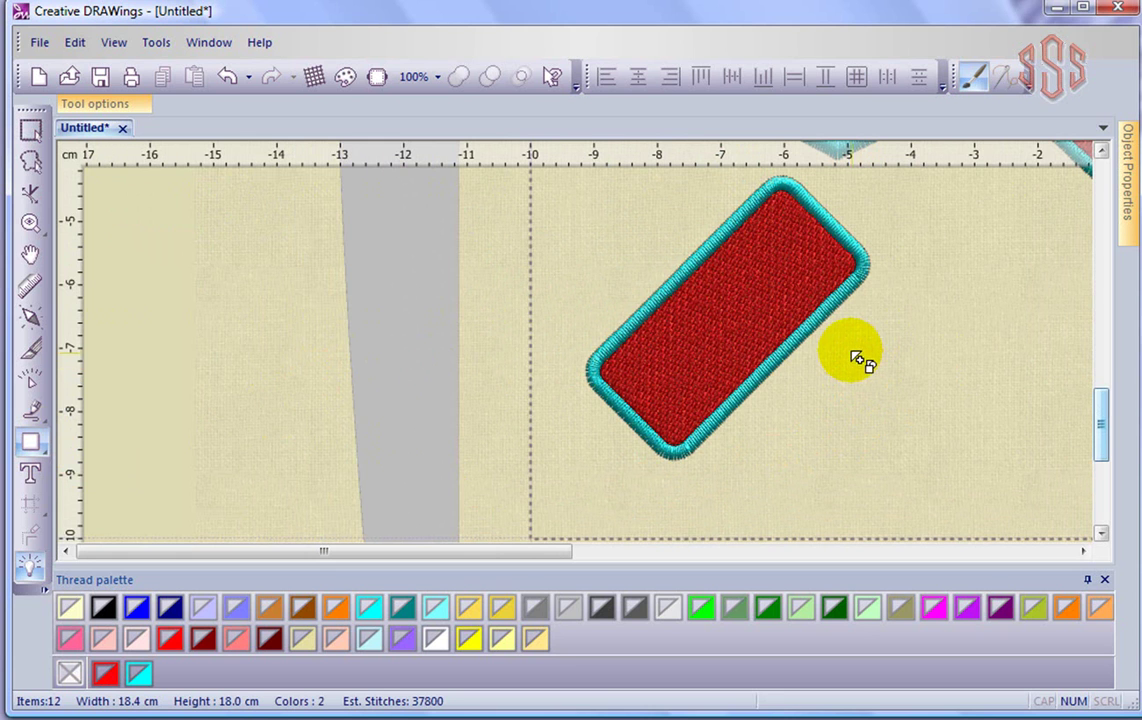
{"action": "left_click_drag", "start_coordinate": [835, 350], "coordinate": [997, 488]}
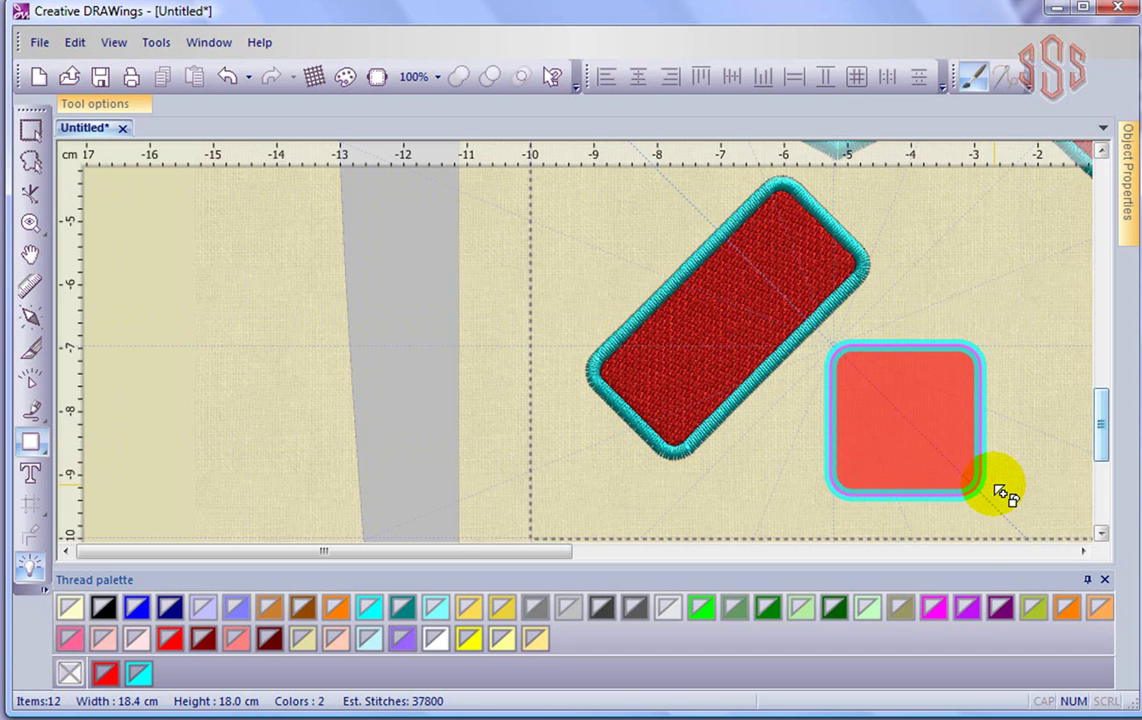
{"action": "left_click_drag", "start_coordinate": [997, 488], "coordinate": [1041, 457]}
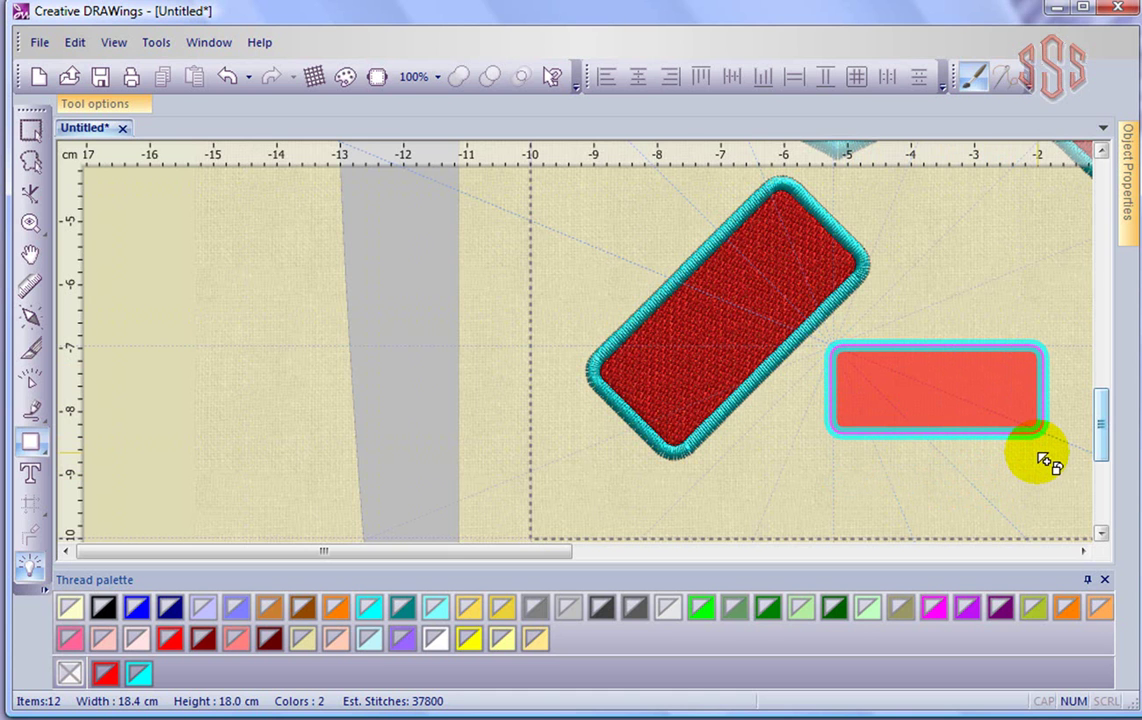
{"action": "left_click_drag", "start_coordinate": [1043, 461], "coordinate": [1003, 467]}
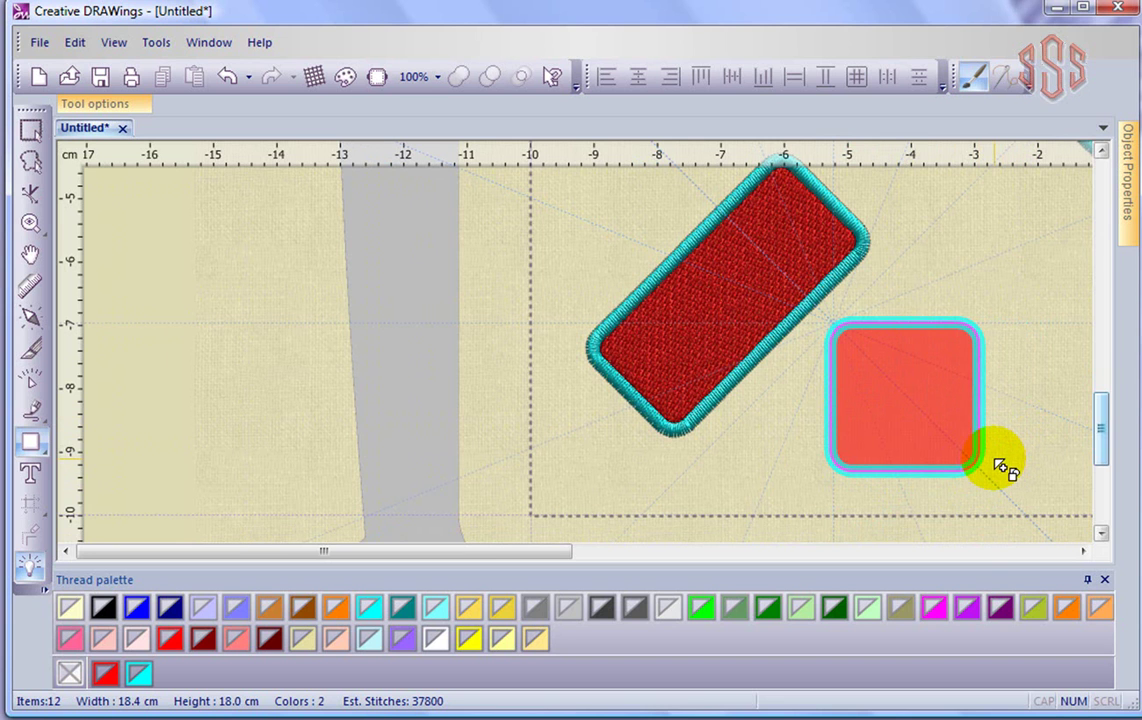
{"action": "left_click_drag", "start_coordinate": [1003, 467], "coordinate": [1003, 467]}
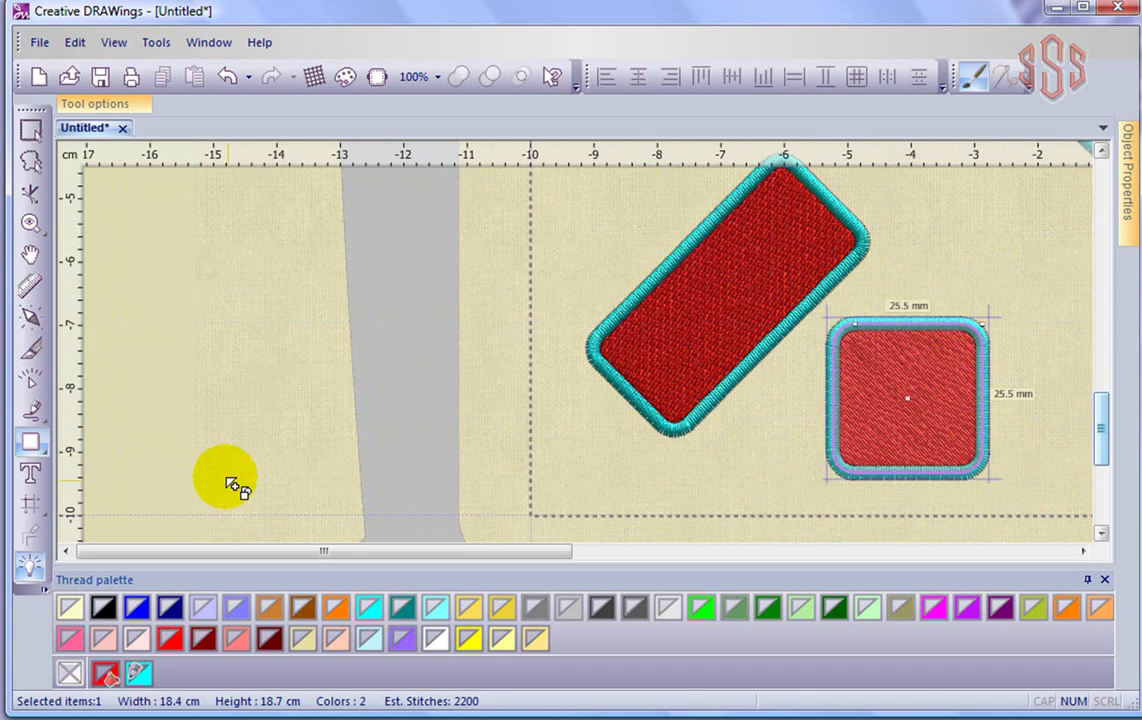
{"action": "left_click", "coordinate": [32, 443]}
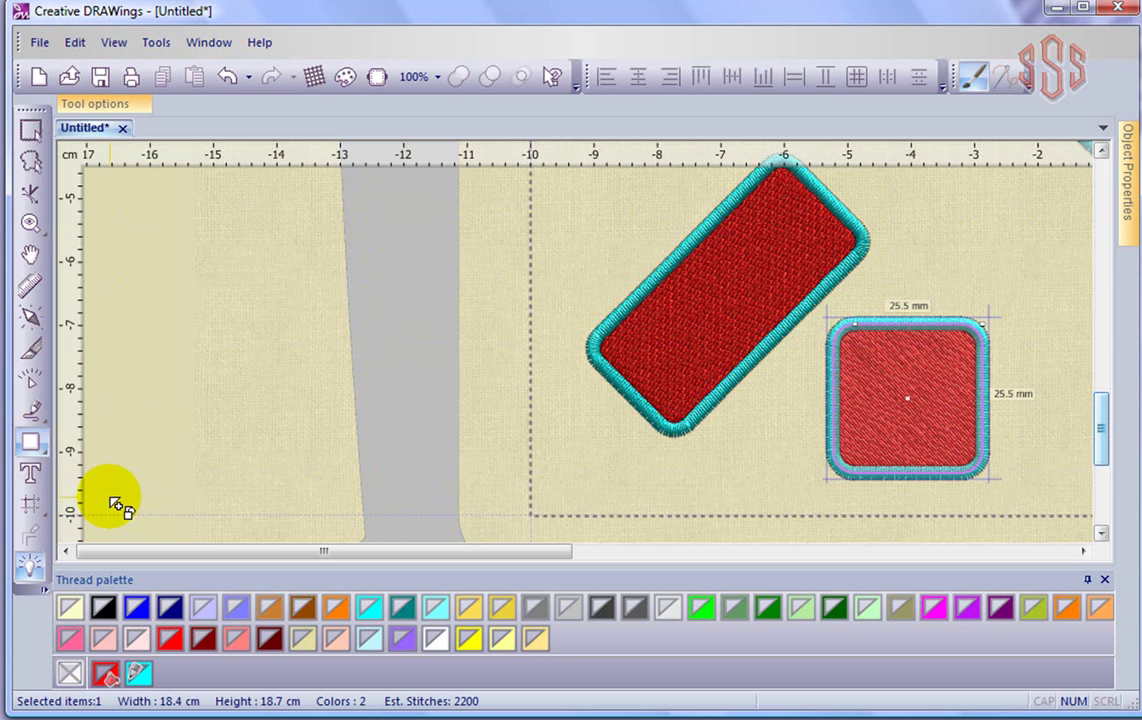
{"action": "key", "text": "Escape"}
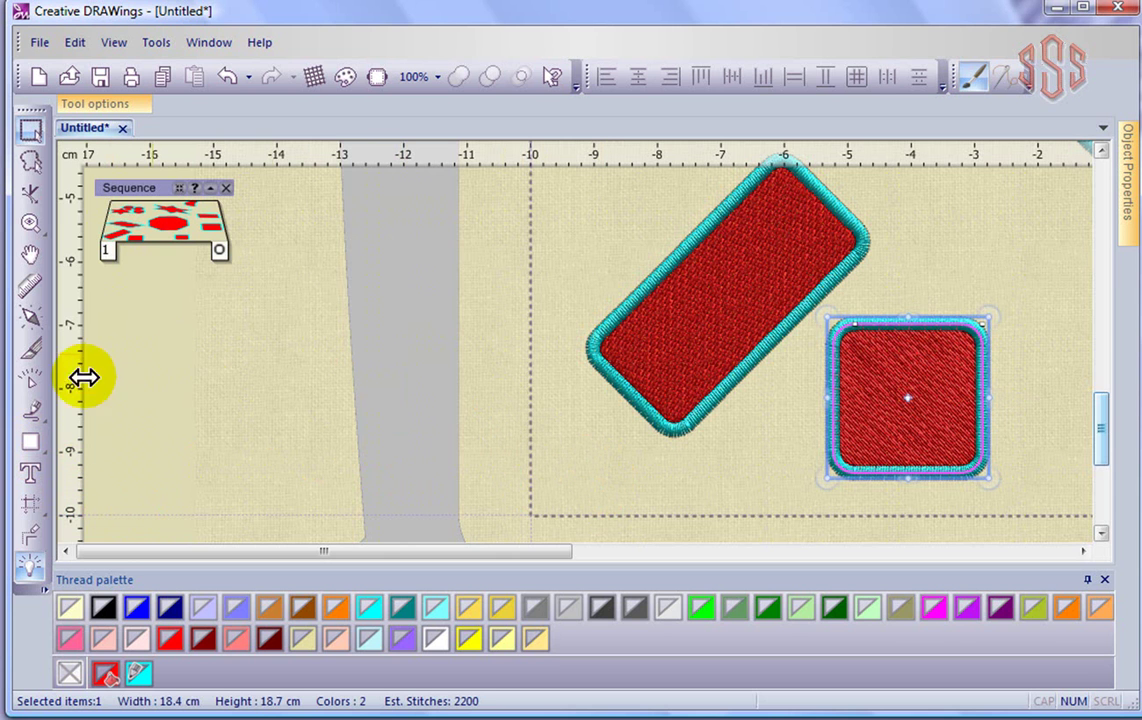
Place a horizontal guideline at about -8.9 cm and rotate the tilted rectangle clockwise until its lowest corner reaches that line
{"action": "left_click", "coordinate": [754, 255]}
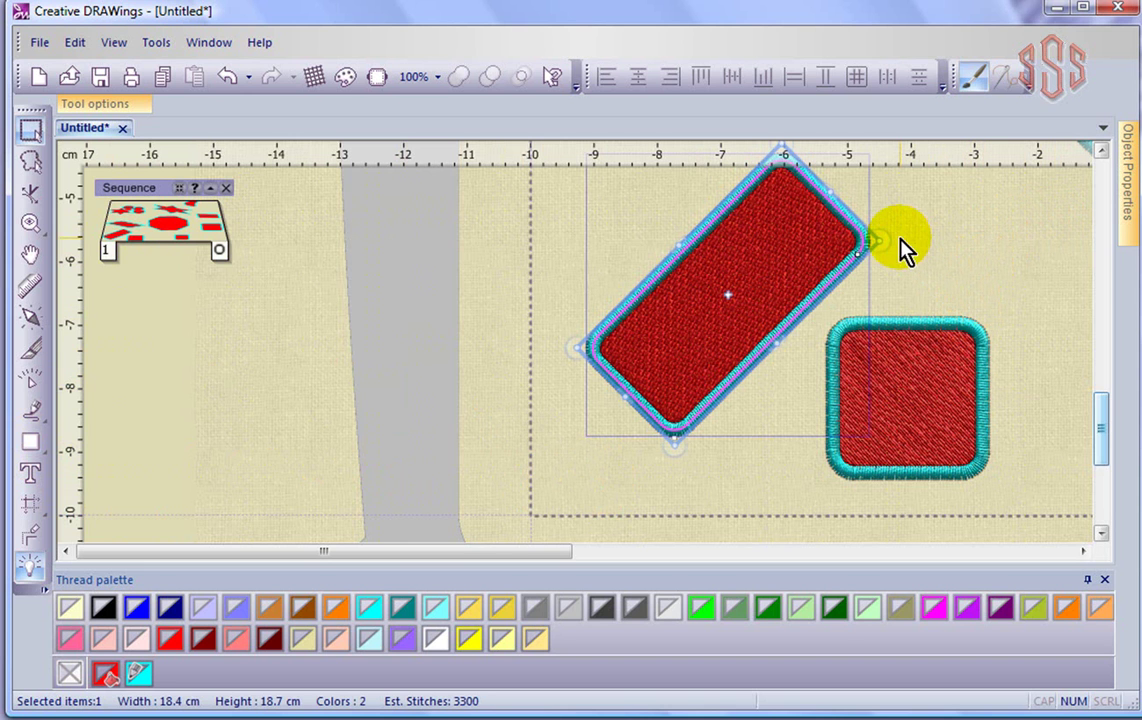
{"action": "left_click_drag", "start_coordinate": [888, 239], "coordinate": [816, 440]}
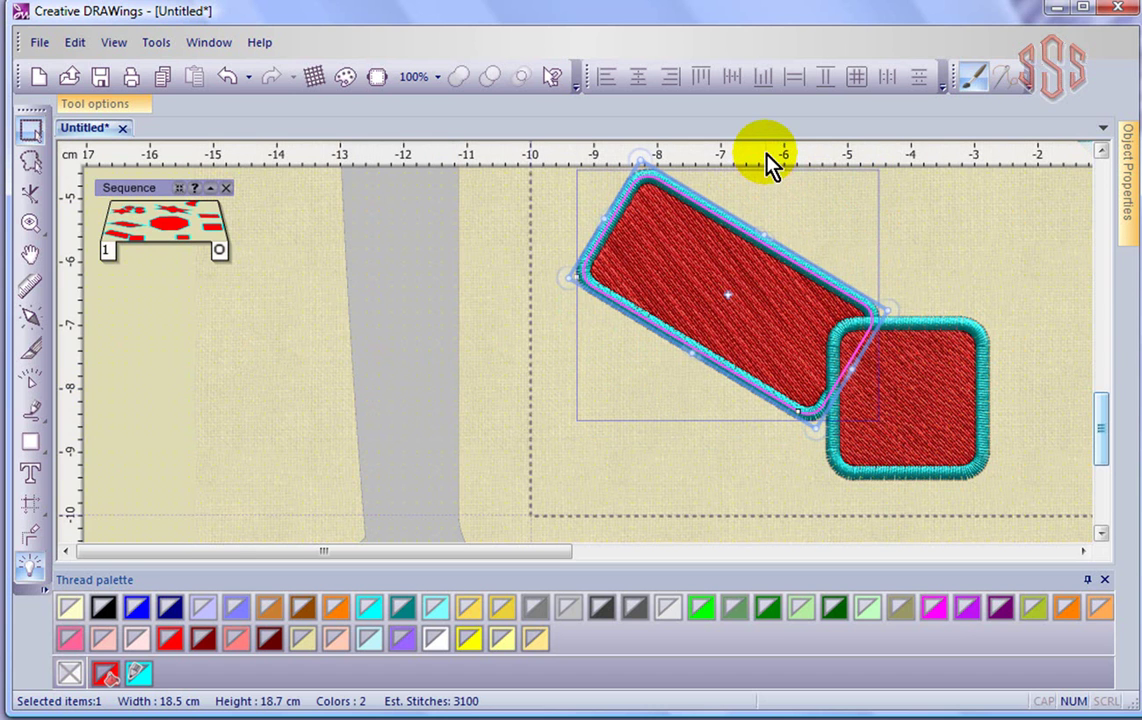
{"action": "left_click_drag", "start_coordinate": [766, 160], "coordinate": [760, 446]}
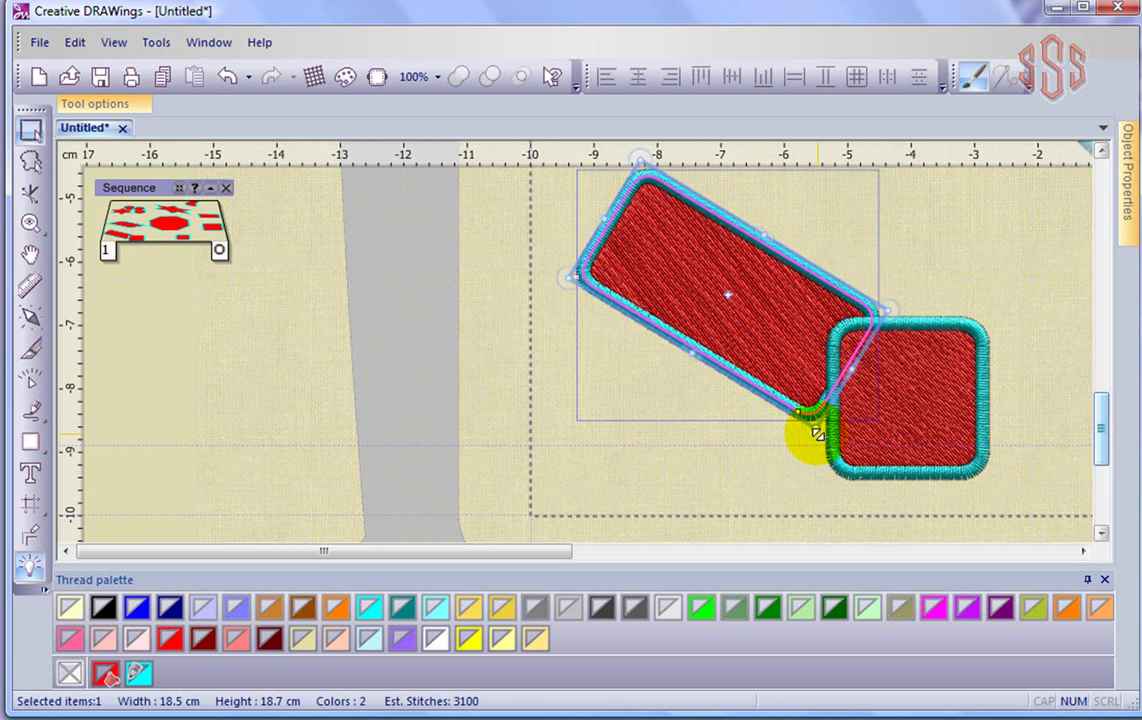
{"action": "mouse_move", "coordinate": [816, 434]}
{"action": "left_mouse_down"}
{"action": "mouse_move", "coordinate": [791, 456]}
{"action": "mouse_move", "coordinate": [728, 459]}
{"action": "left_mouse_up"}
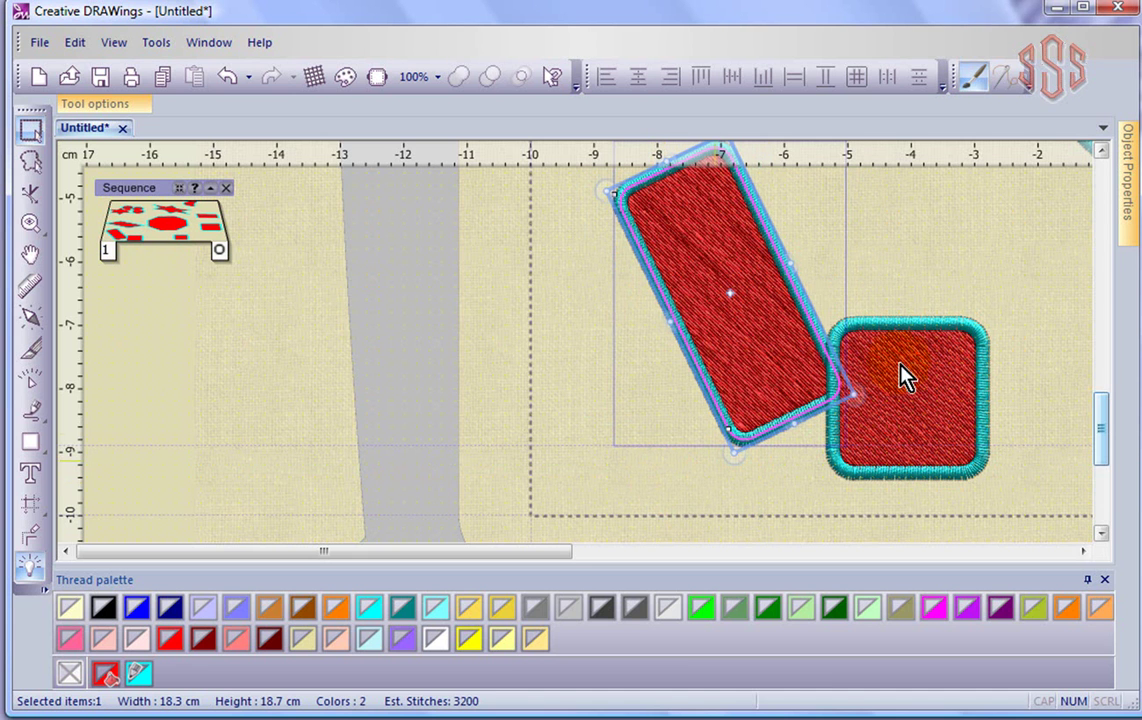
{"action": "left_click", "coordinate": [950, 243]}
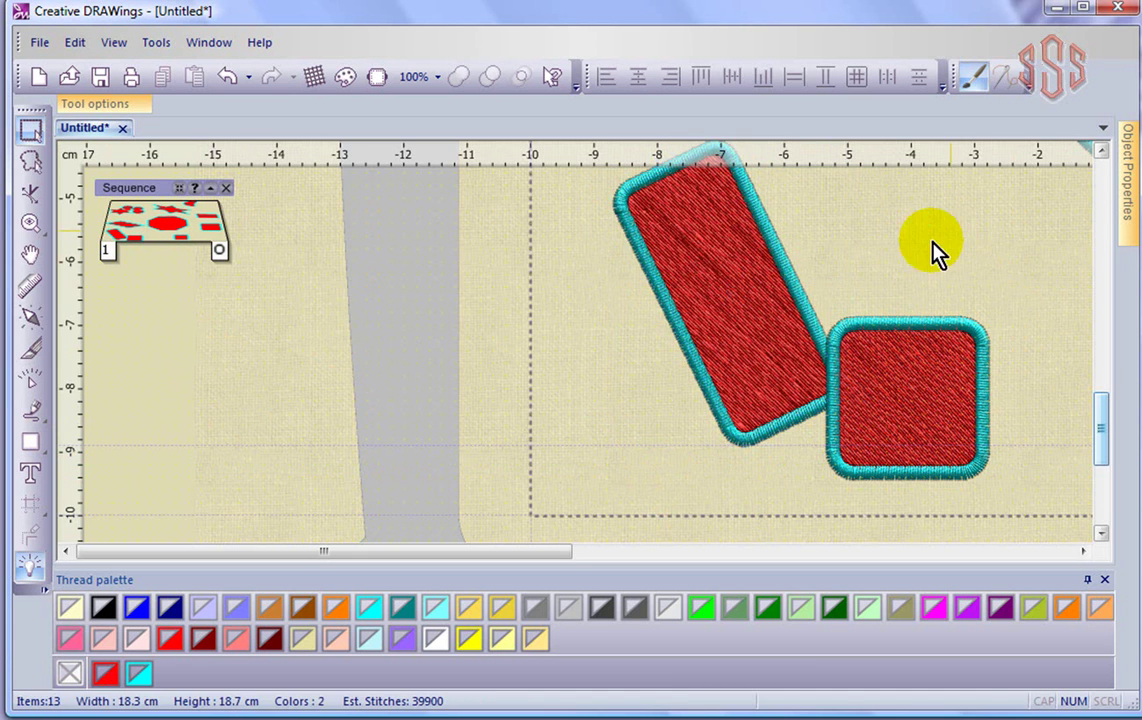
Draw a small rounded rectangle about 20.2 by 14.3 mm above the rounded square
{"action": "left_click", "coordinate": [30, 447]}
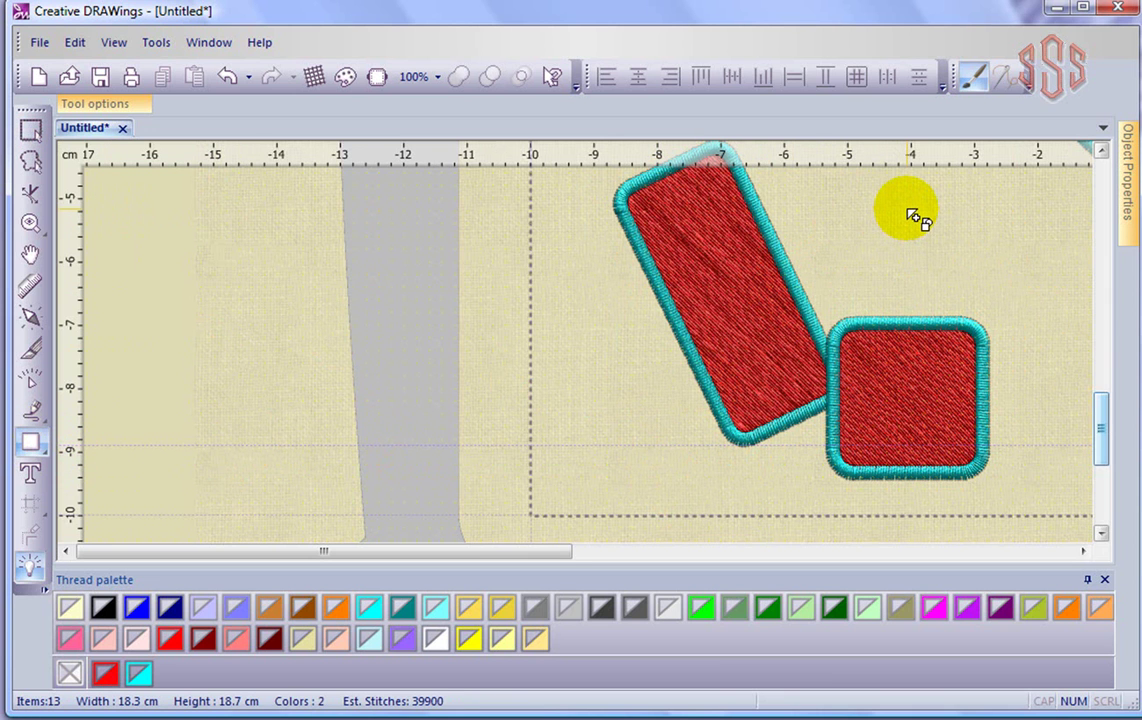
{"action": "mouse_move", "coordinate": [911, 210]}
{"action": "left_mouse_down"}
{"action": "mouse_move", "coordinate": [946, 250]}
{"action": "mouse_move", "coordinate": [1014, 258]}
{"action": "mouse_move", "coordinate": [1012, 288]}
{"action": "mouse_move", "coordinate": [1038, 282]}
{"action": "mouse_move", "coordinate": [1030, 290]}
{"action": "left_mouse_up"}
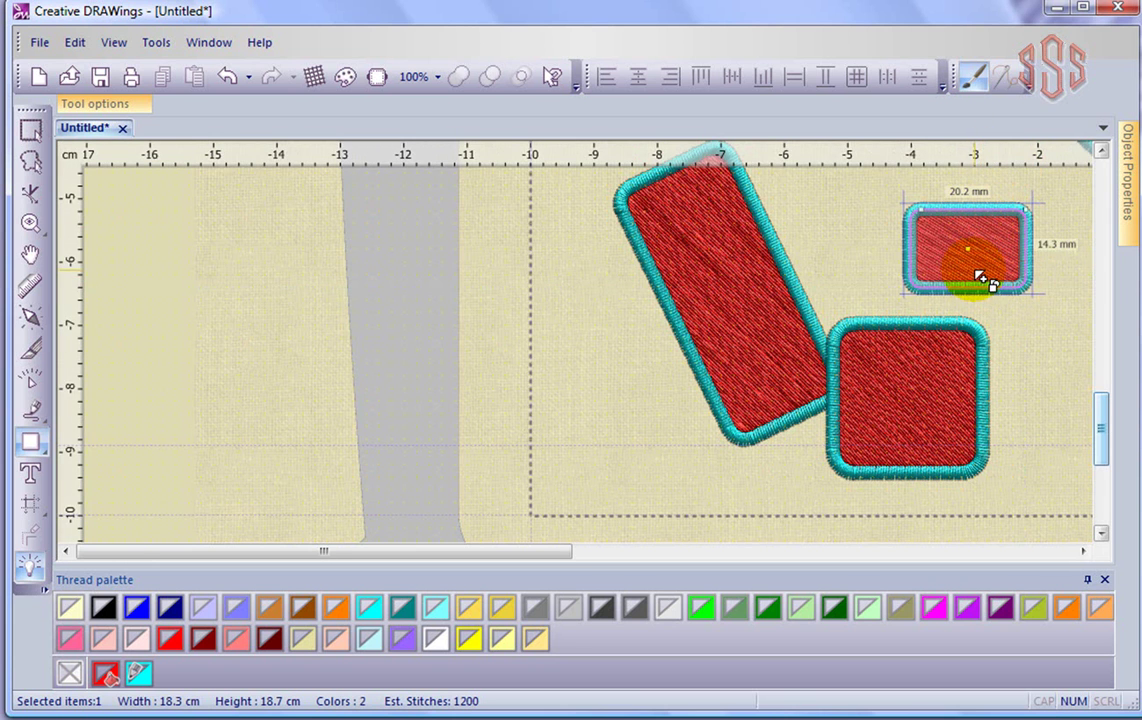
{"action": "scroll", "coordinate": [983, 280], "scroll_direction": "up", "scroll_amount": 1}
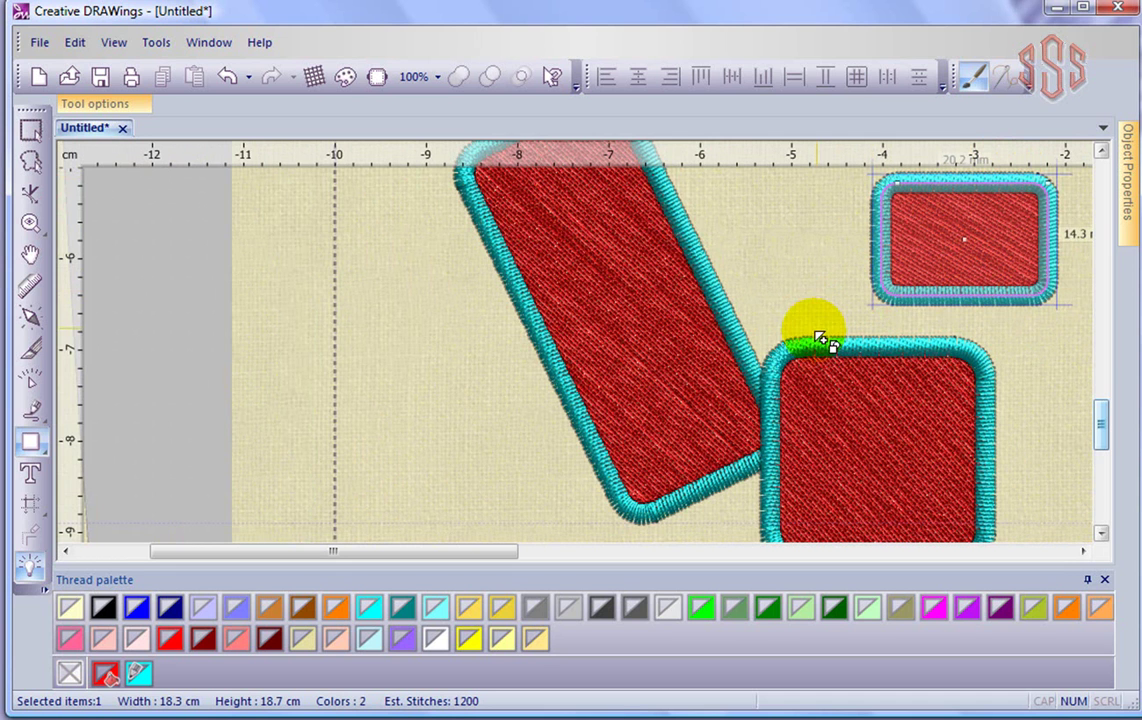
{"action": "key", "text": "Escape"}
{"action": "left_click", "coordinate": [805, 255]}
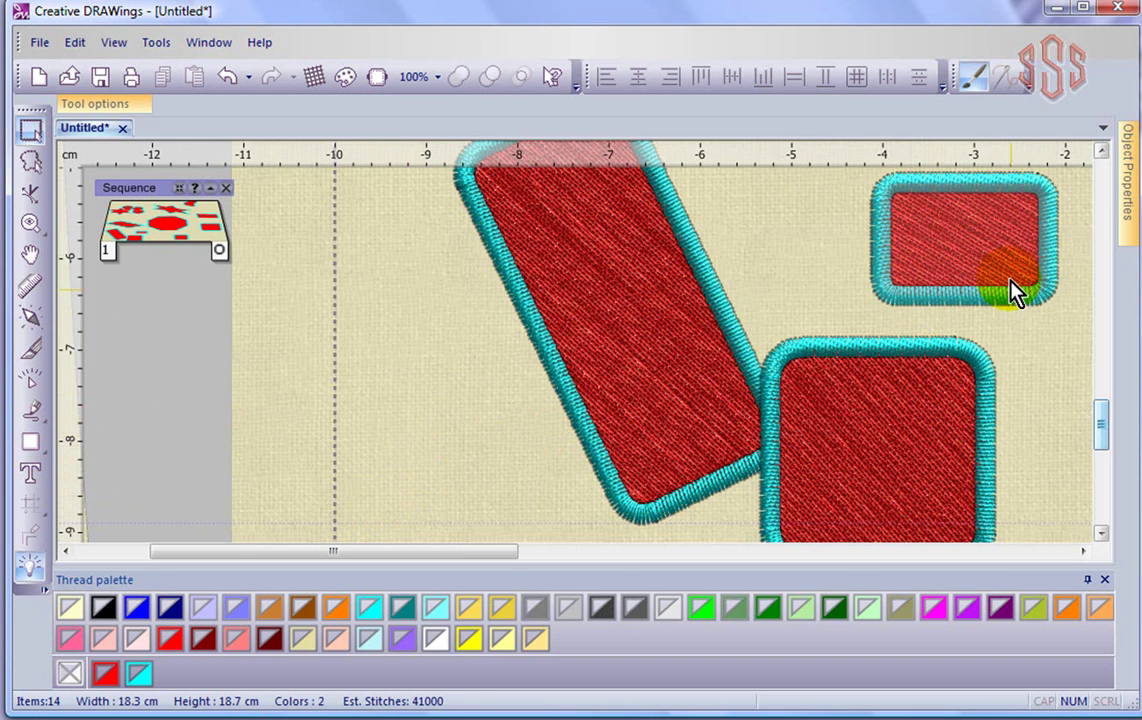
Enlarge the small rectangle proportionally to about 22.7 by 16.0 mm from its upper-right corner, then shrink it from the same corner
{"action": "left_click", "coordinate": [963, 243]}
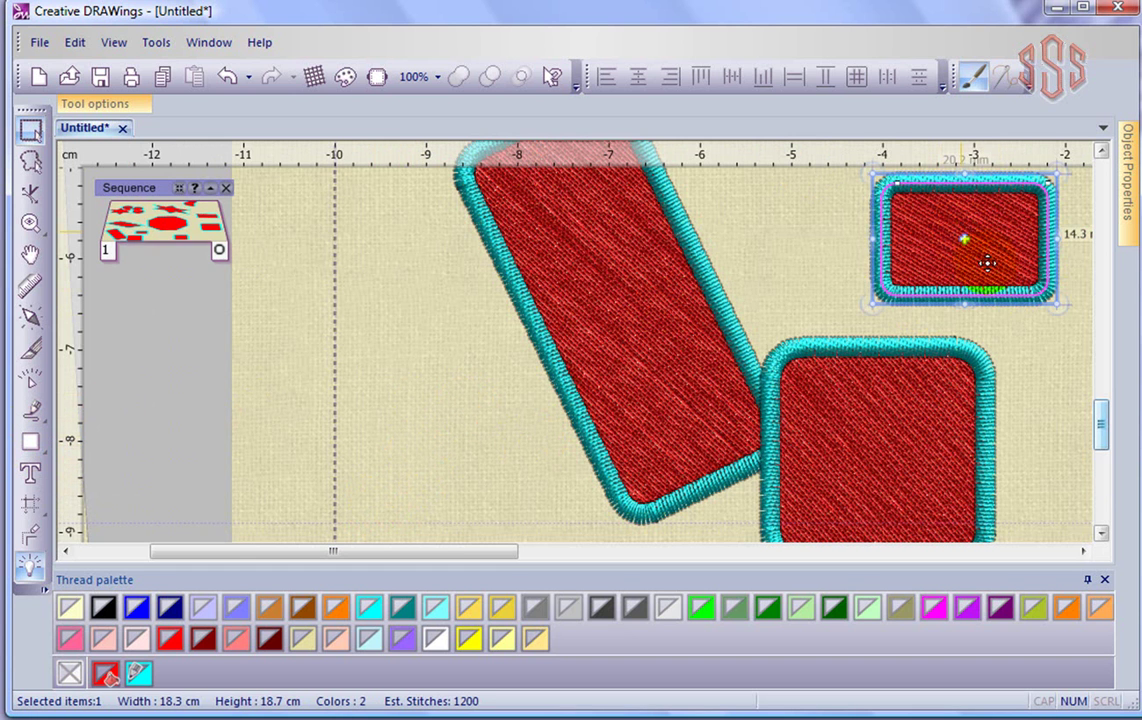
{"action": "left_click", "coordinate": [1085, 551]}
{"action": "left_click", "coordinate": [1101, 152]}
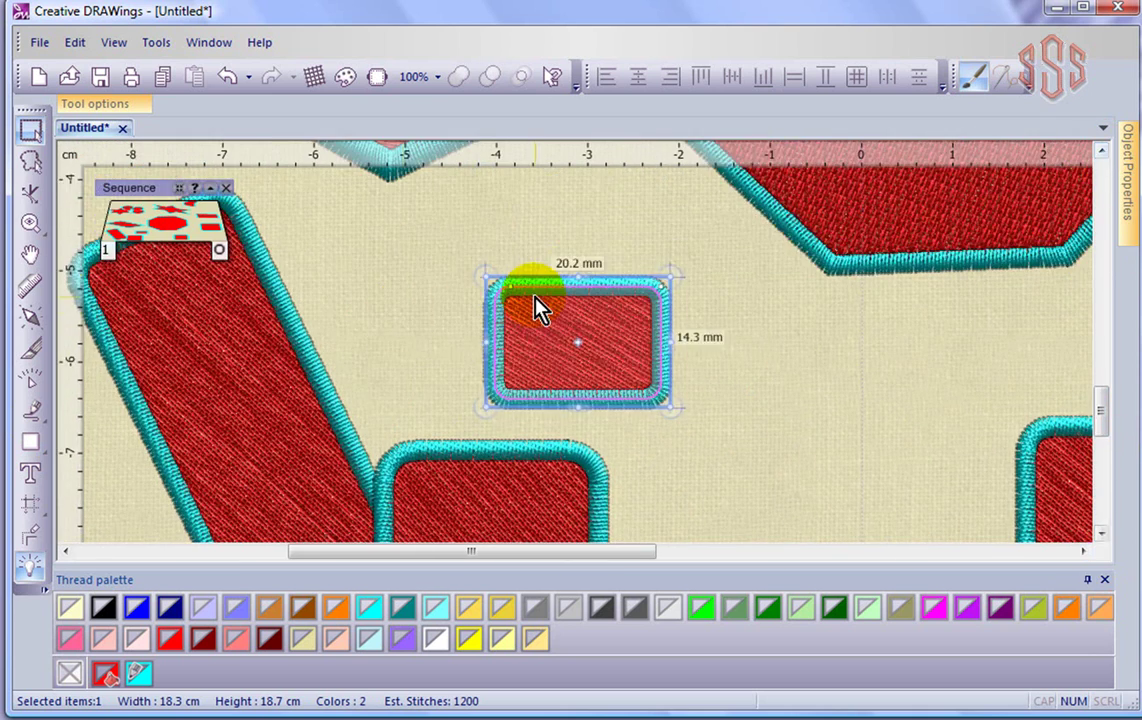
{"action": "scroll", "coordinate": [536, 306], "scroll_direction": "up", "scroll_amount": 1}
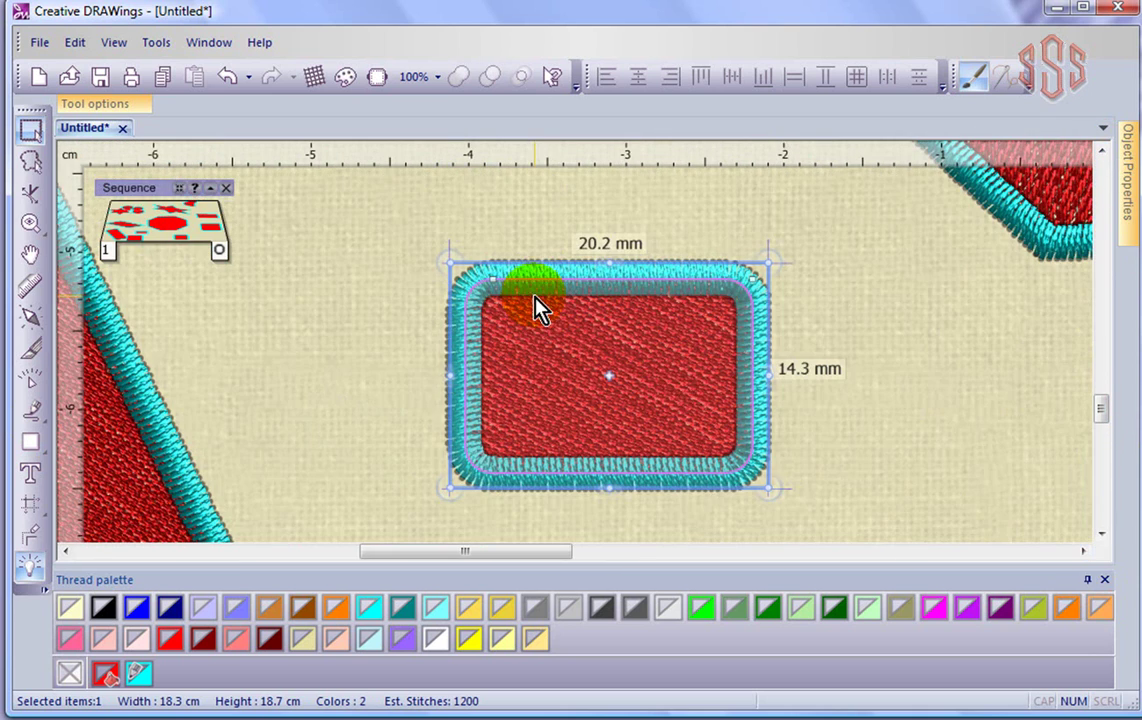
{"action": "left_click", "coordinate": [680, 395]}
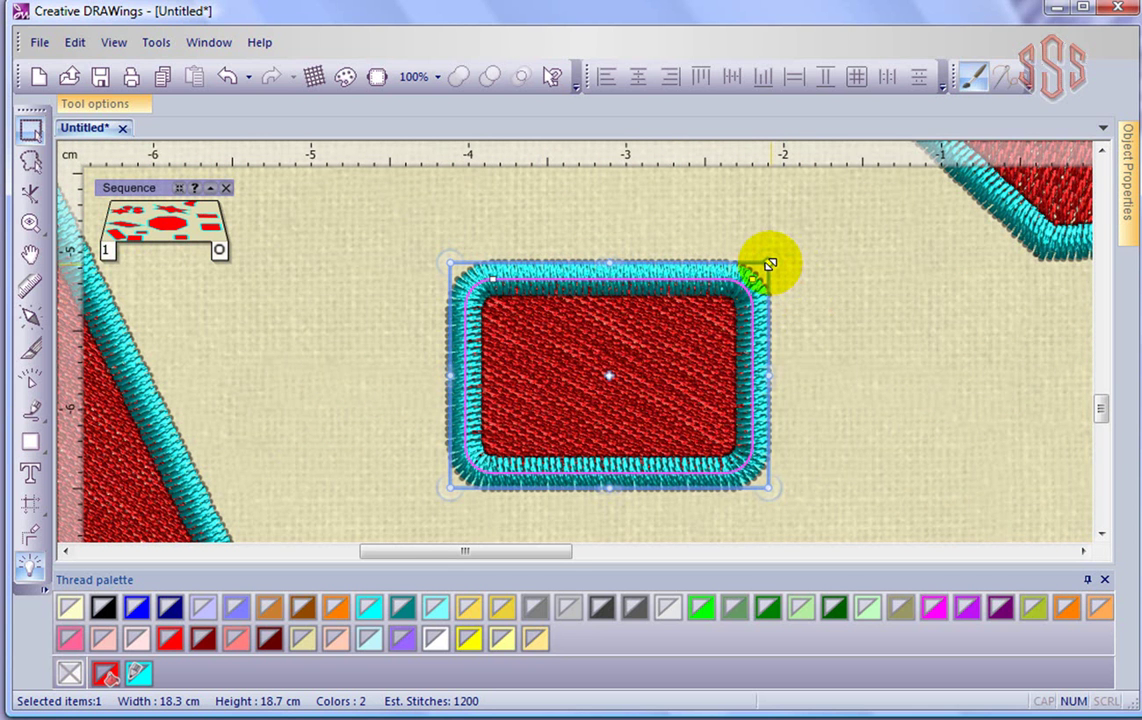
{"action": "left_click_drag", "start_coordinate": [773, 258], "coordinate": [832, 218]}
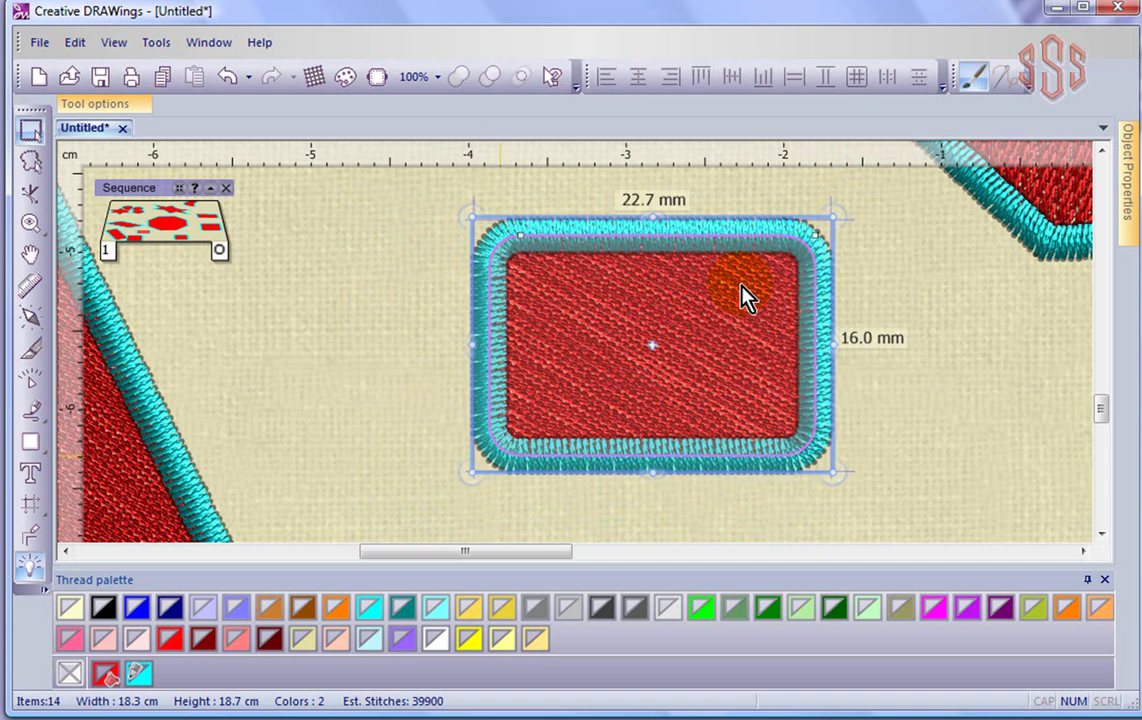
{"action": "left_click_drag", "start_coordinate": [830, 219], "coordinate": [752, 273]}
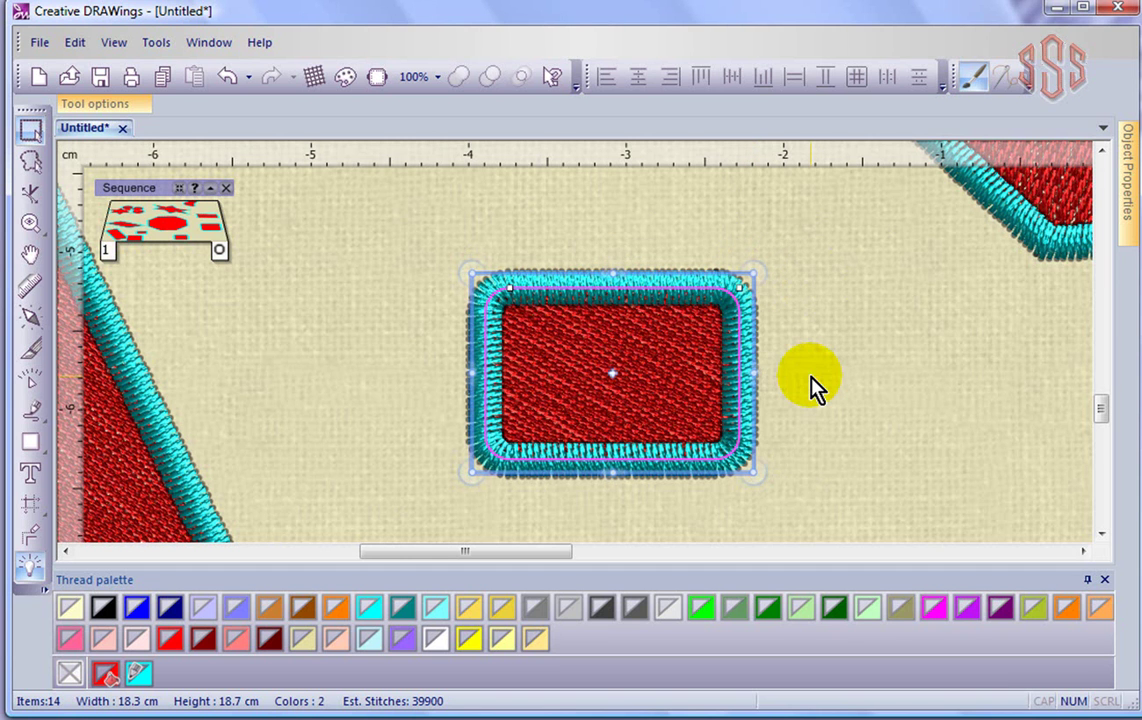
Enlarge the small rectangle proportionally about its centre to about 30 mm wide and deselect it
{"action": "left_click", "coordinate": [612, 432]}
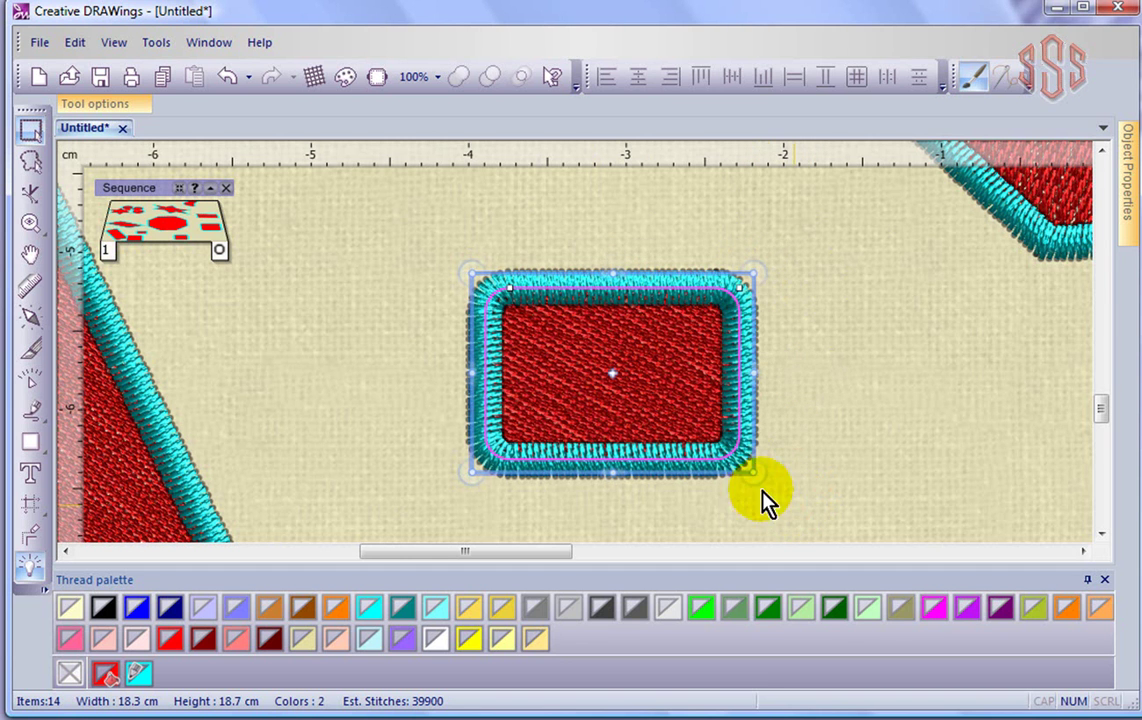
{"action": "left_click", "coordinate": [758, 268]}
{"action": "left_click_drag", "start_coordinate": [758, 268], "coordinate": [851, 208]}
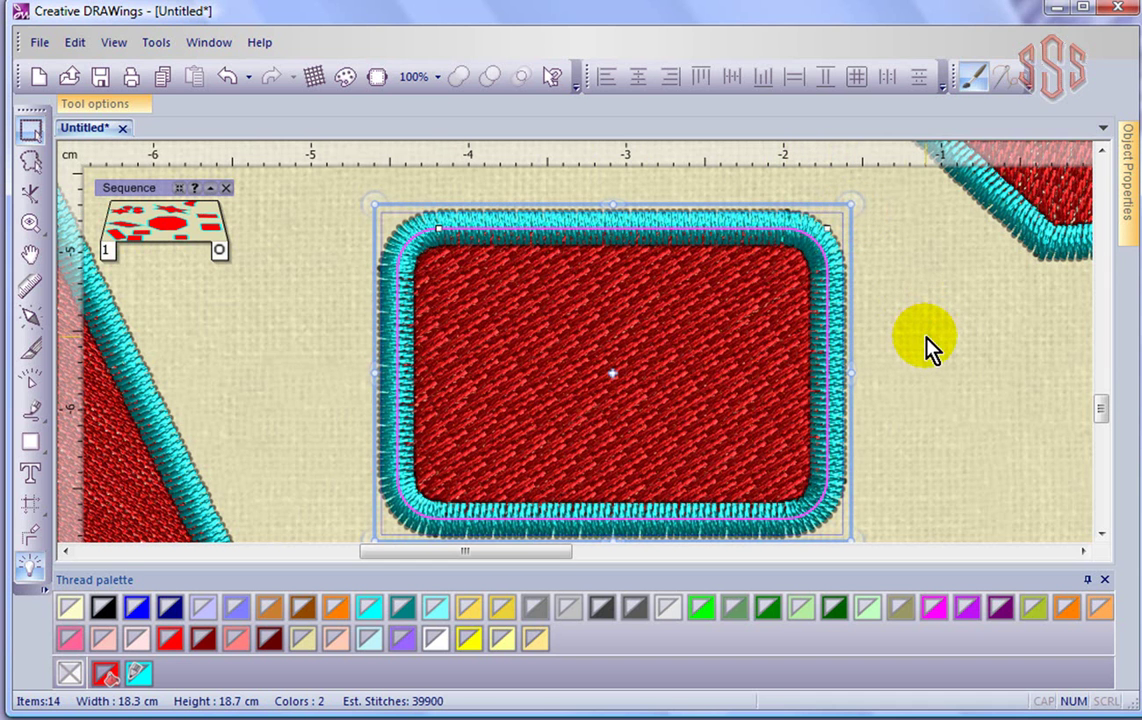
{"action": "left_click", "coordinate": [903, 360]}
Draw two rounded rectangles: about 29.3 by 24.2 mm overlapping the small rectangle, and about 33.8 by 19.5 mm over the tilted rectangle's upper end
{"action": "scroll", "coordinate": [905, 360], "scroll_direction": "down", "scroll_amount": 2}
{"action": "left_click", "coordinate": [30, 442]}
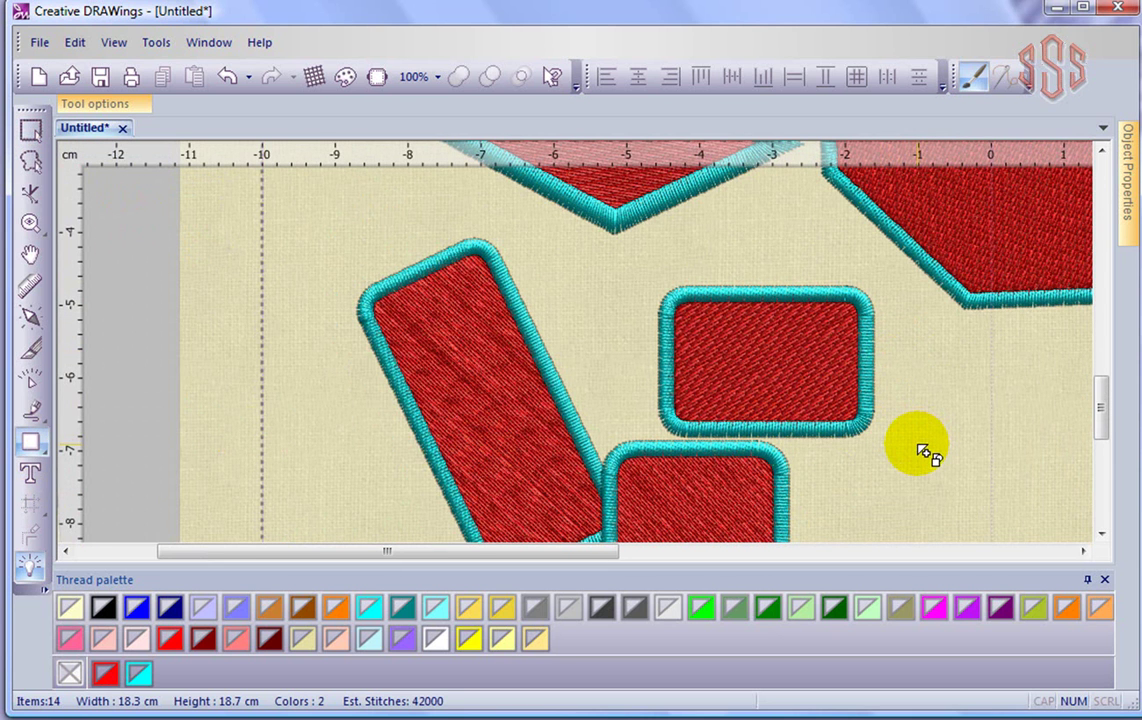
{"action": "left_click_drag", "start_coordinate": [923, 403], "coordinate": [1030, 492]}
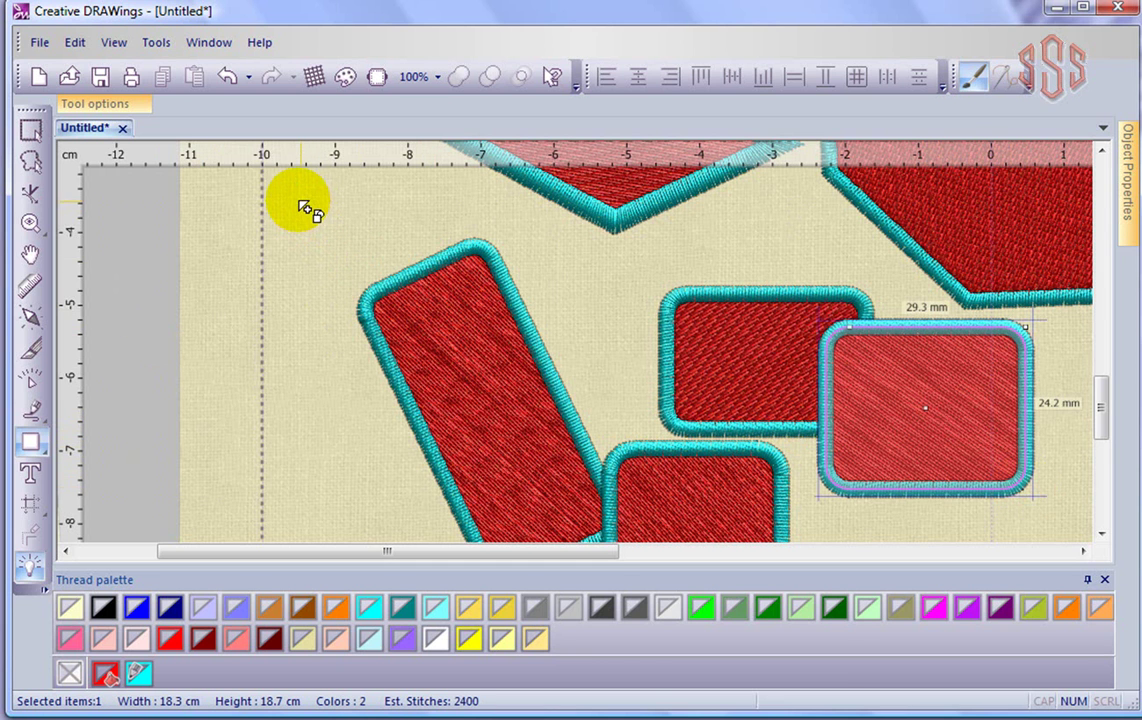
{"action": "left_click_drag", "start_coordinate": [302, 203], "coordinate": [537, 330]}
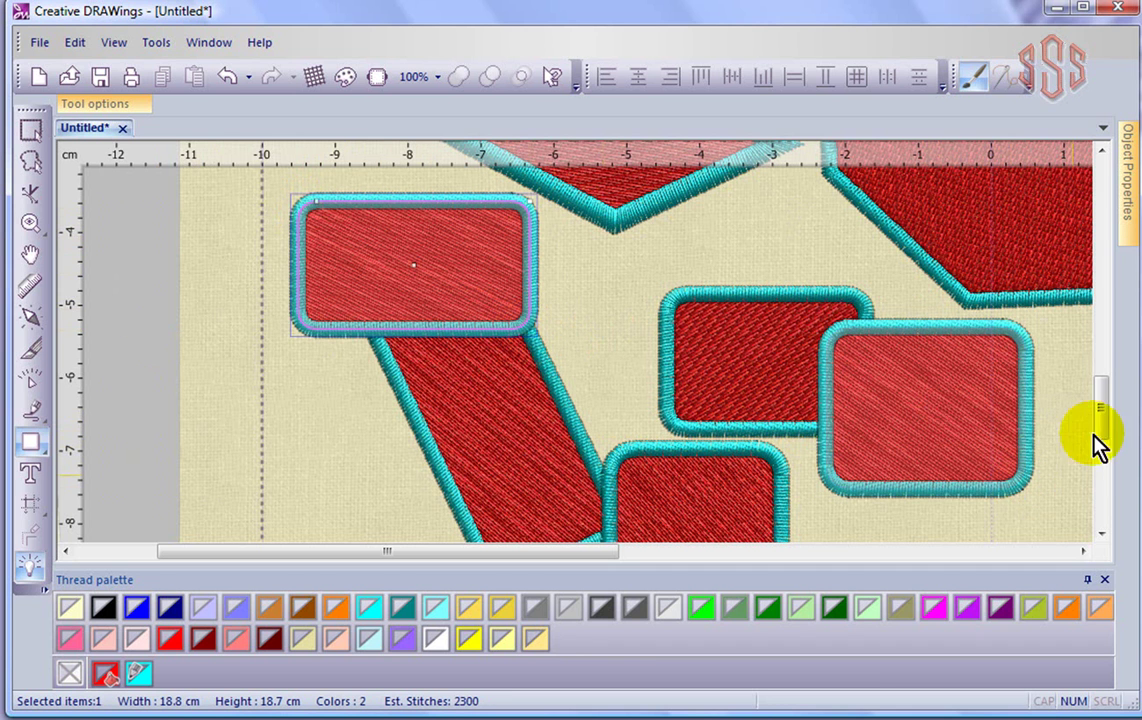
Draw a large rounded rectangle in the empty area outside the hoop, left of the existing shapes
{"action": "mouse_move", "coordinate": [1104, 416]}
{"action": "left_mouse_down"}
{"action": "mouse_move", "coordinate": [1096, 479]}
{"action": "mouse_move", "coordinate": [1106, 523]}
{"action": "mouse_move", "coordinate": [1106, 395]}
{"action": "left_mouse_up"}
{"action": "scroll", "coordinate": [816, 383], "scroll_direction": "down", "scroll_amount": 5}
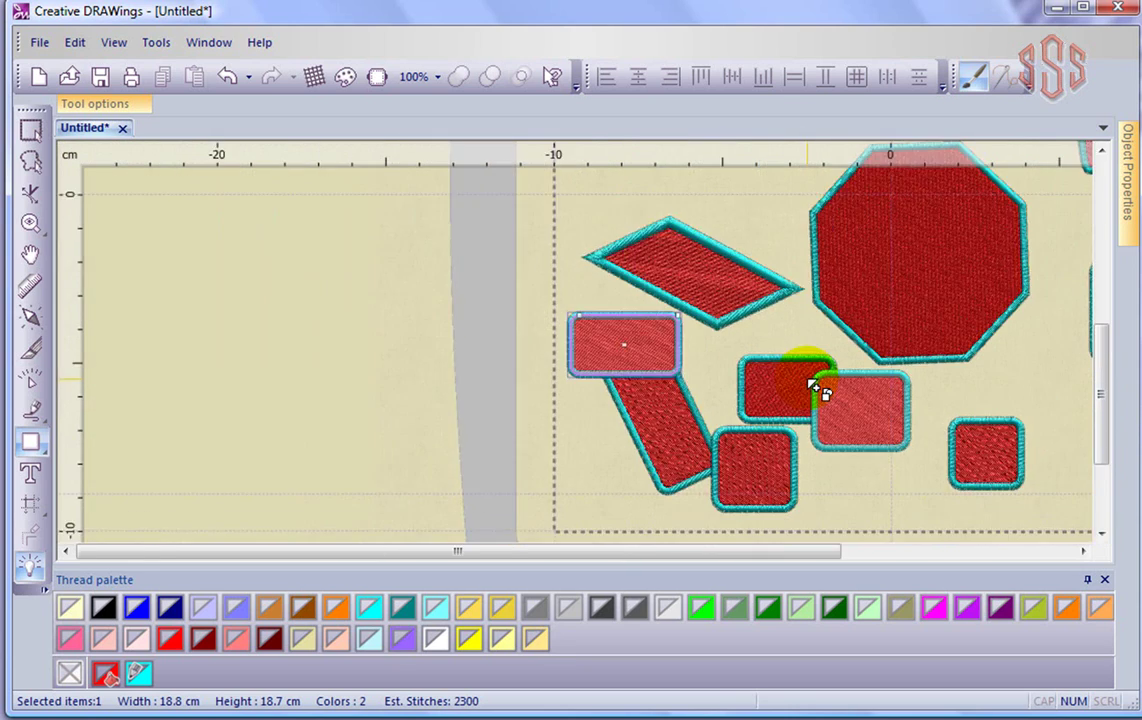
{"action": "left_click_drag", "start_coordinate": [329, 306], "coordinate": [440, 398]}
{"action": "left_click", "coordinate": [318, 318]}
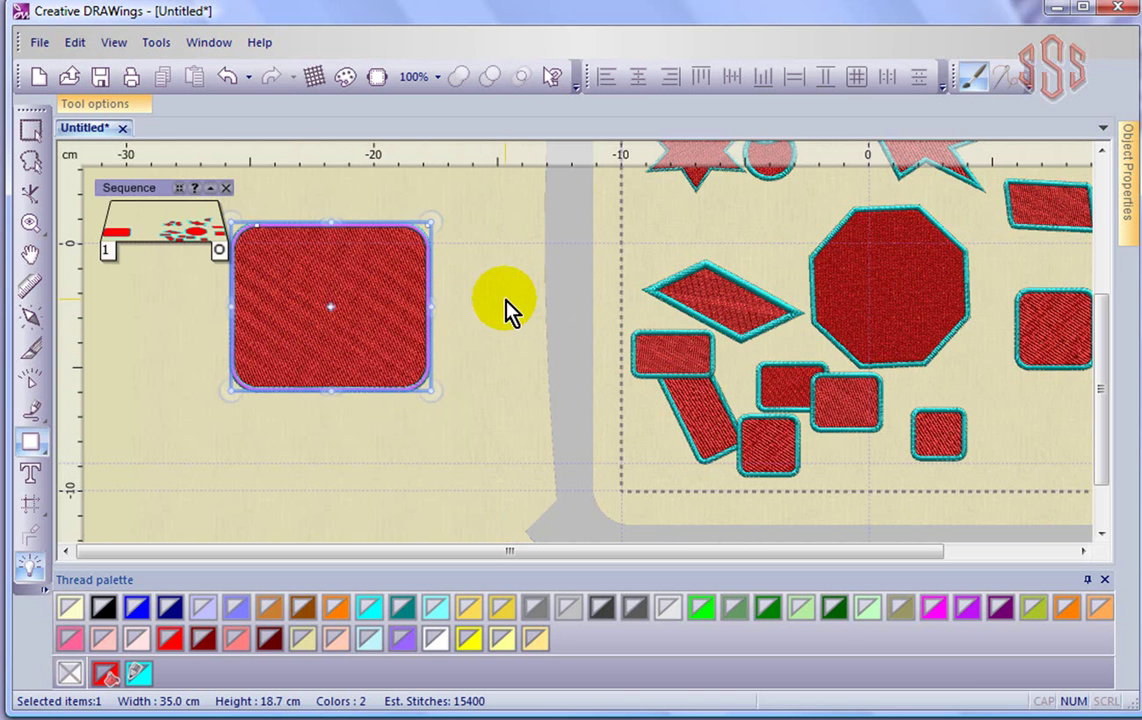
{"action": "key", "text": "Escape"}
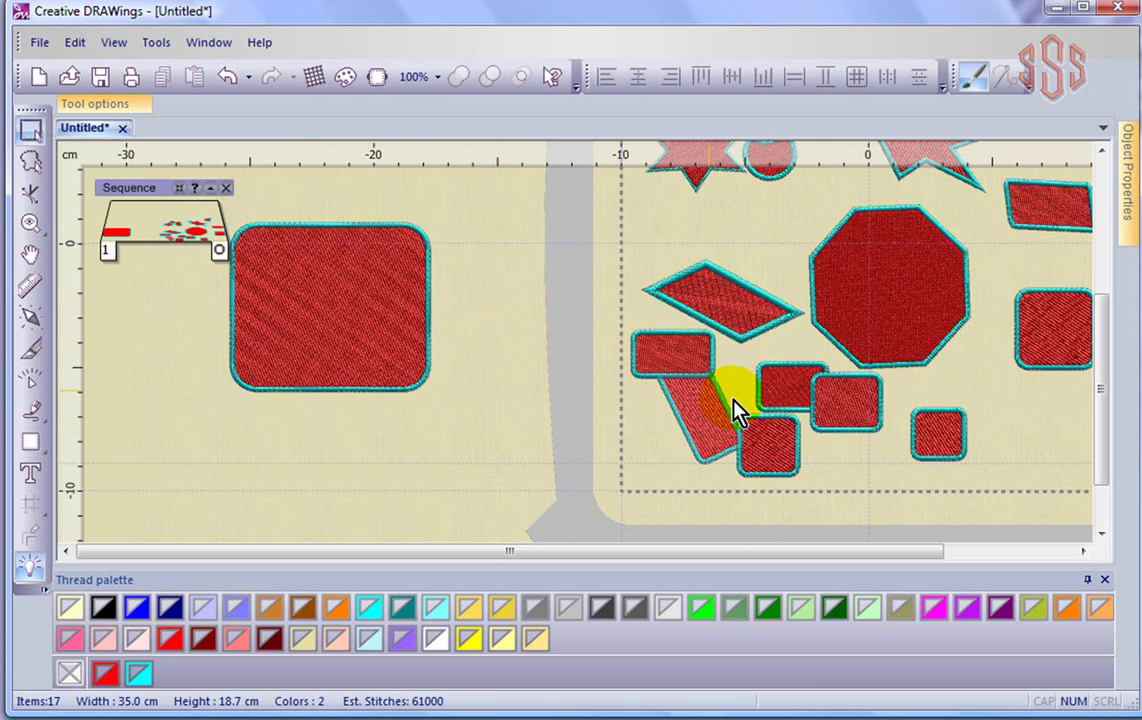
Move the rectangle covering the tilted one outside the hoop beside the large rectangle, and shrink it proportionally about its centre
{"action": "left_click_drag", "start_coordinate": [698, 359], "coordinate": [512, 380]}
{"action": "scroll", "coordinate": [502, 433], "scroll_direction": "up", "scroll_amount": 3}
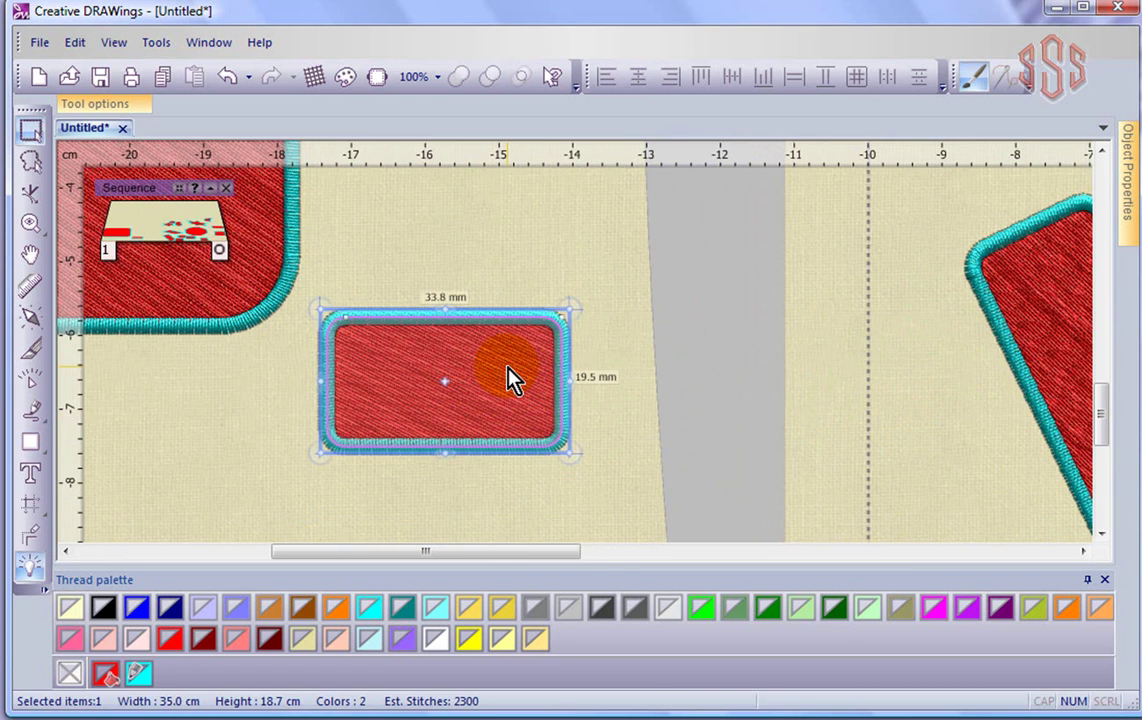
{"action": "left_click_drag", "start_coordinate": [567, 313], "coordinate": [521, 342]}
{"action": "left_click", "coordinate": [592, 362]}
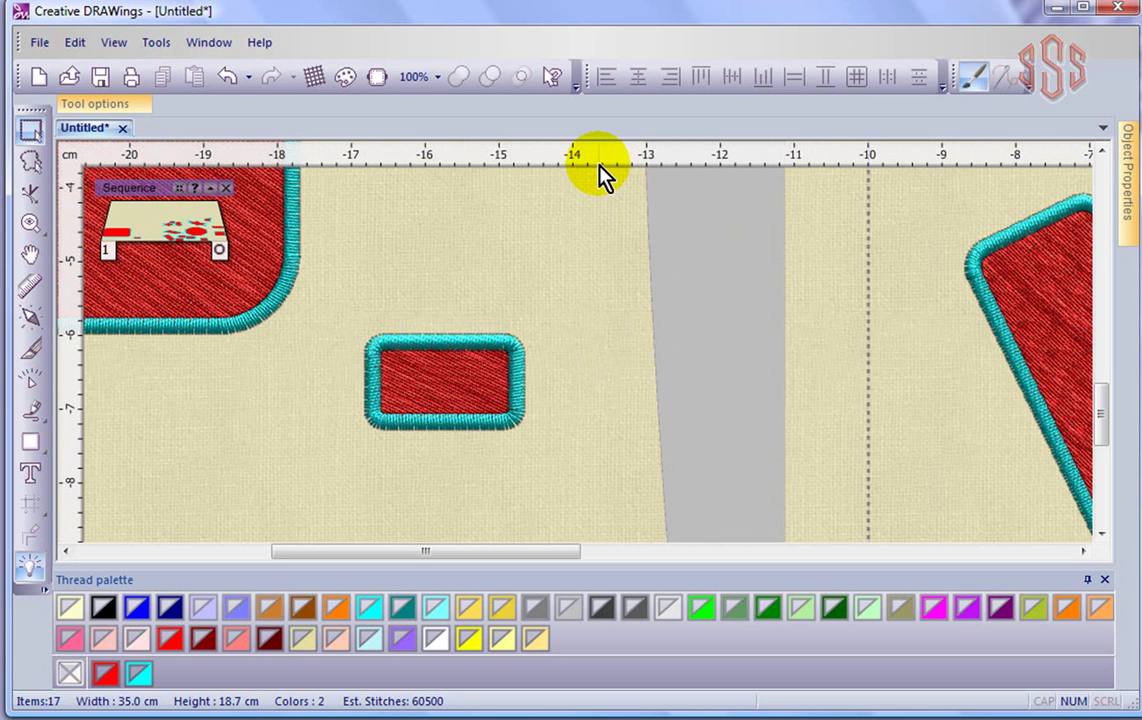
{"action": "left_click", "coordinate": [454, 372]}
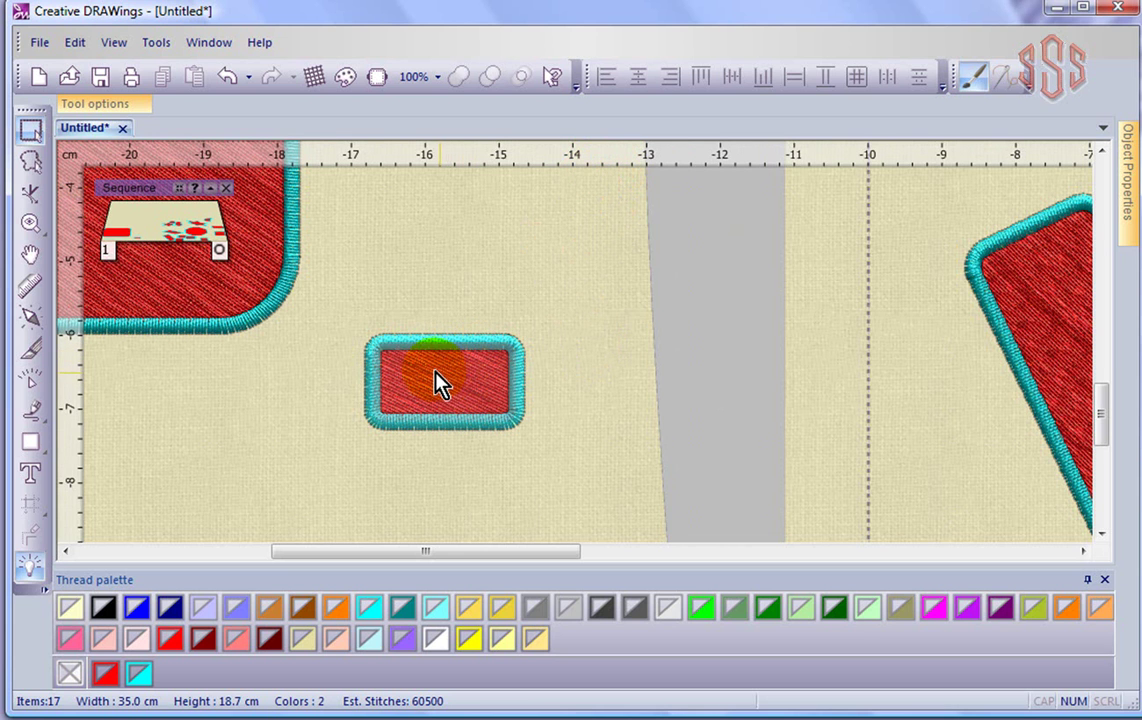